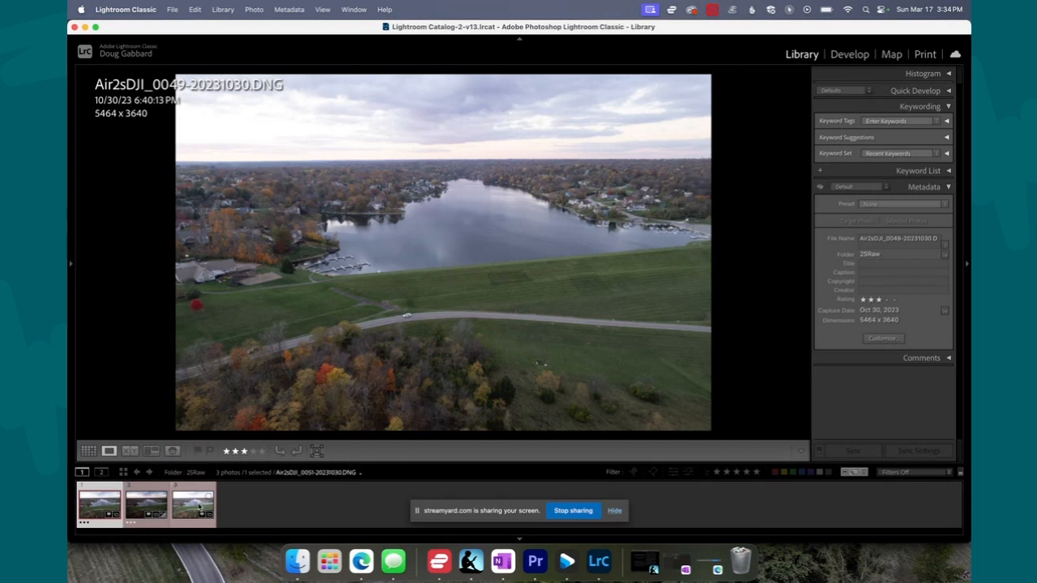
- Select all three bracketed lake photos and merge them to HDR with Auto Align, Auto Settings and Low deghosting
left_click(198, 508, "shift")
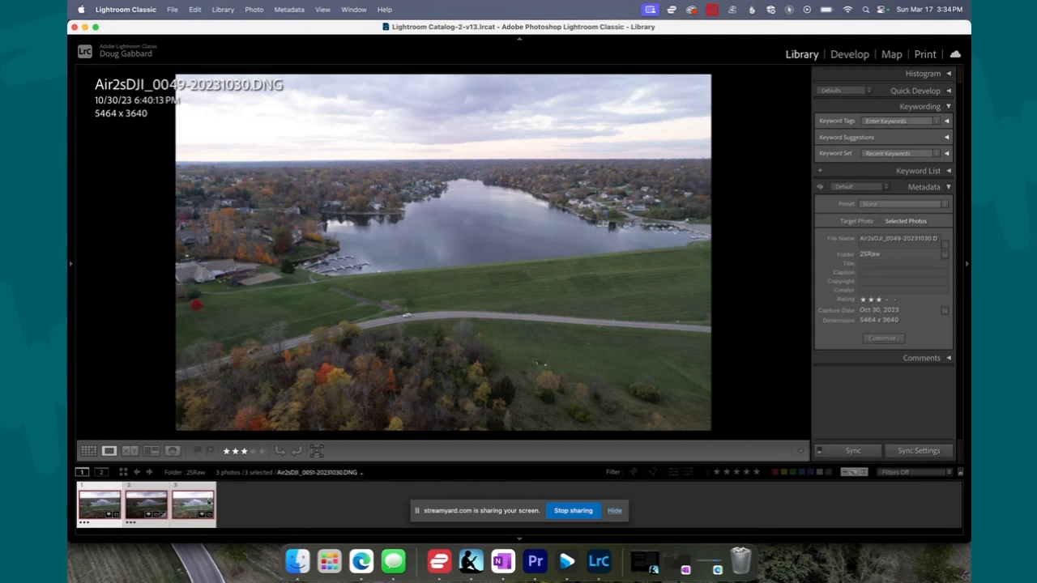
right_click(343, 273)
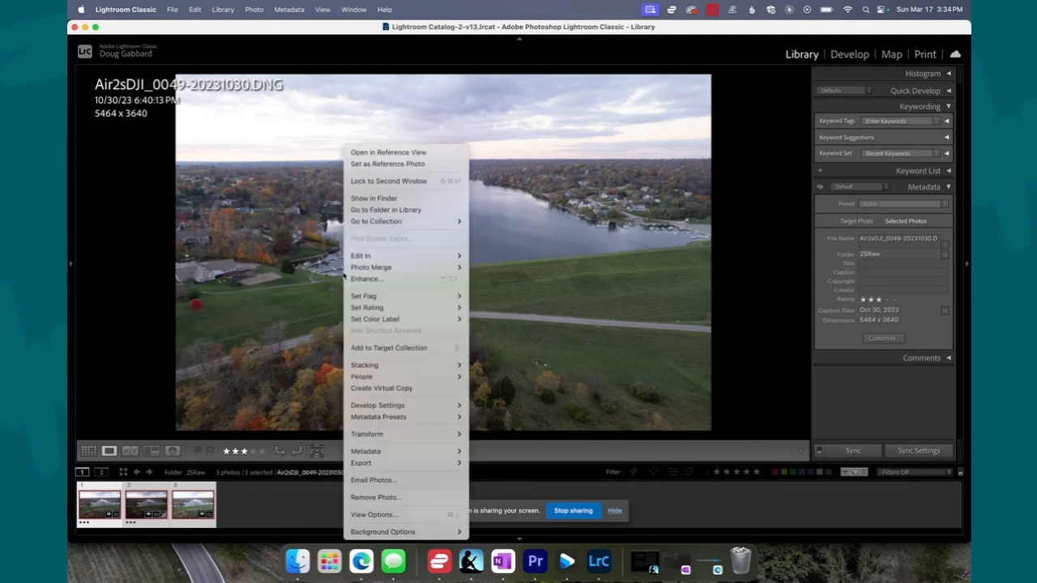
mouse_move(381, 271)
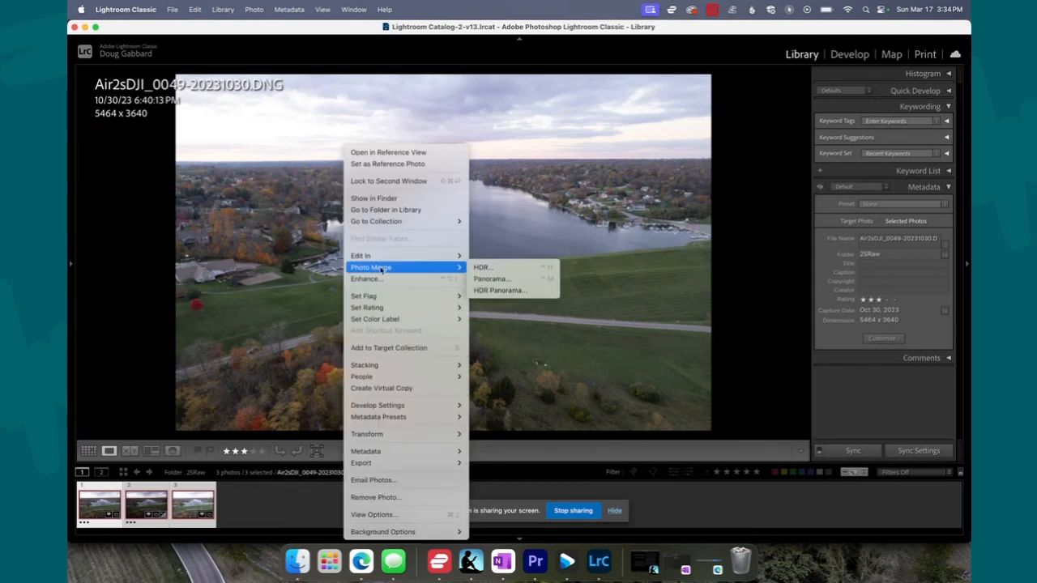
left_click(511, 271)
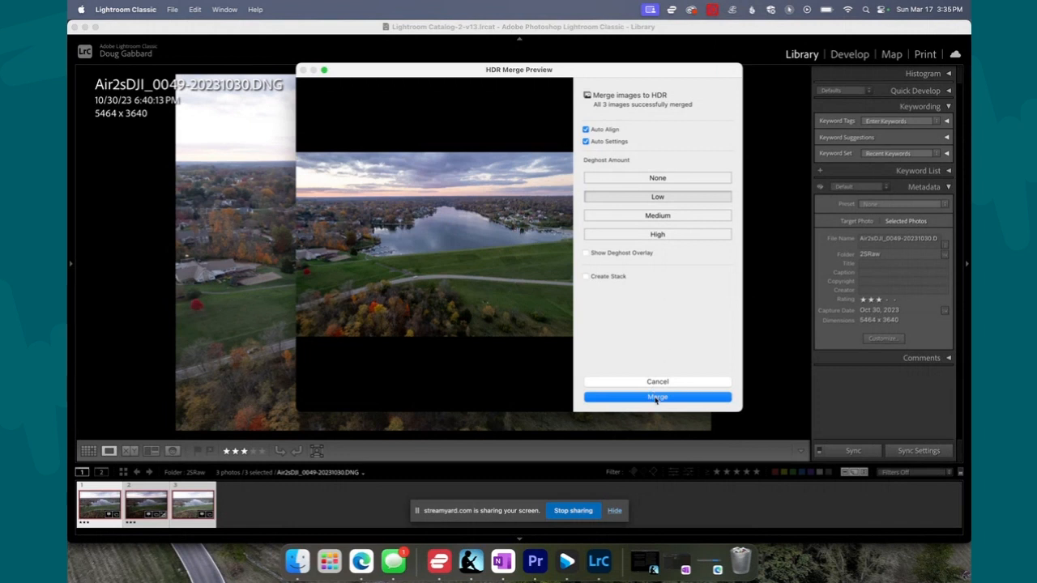
left_click(657, 396)
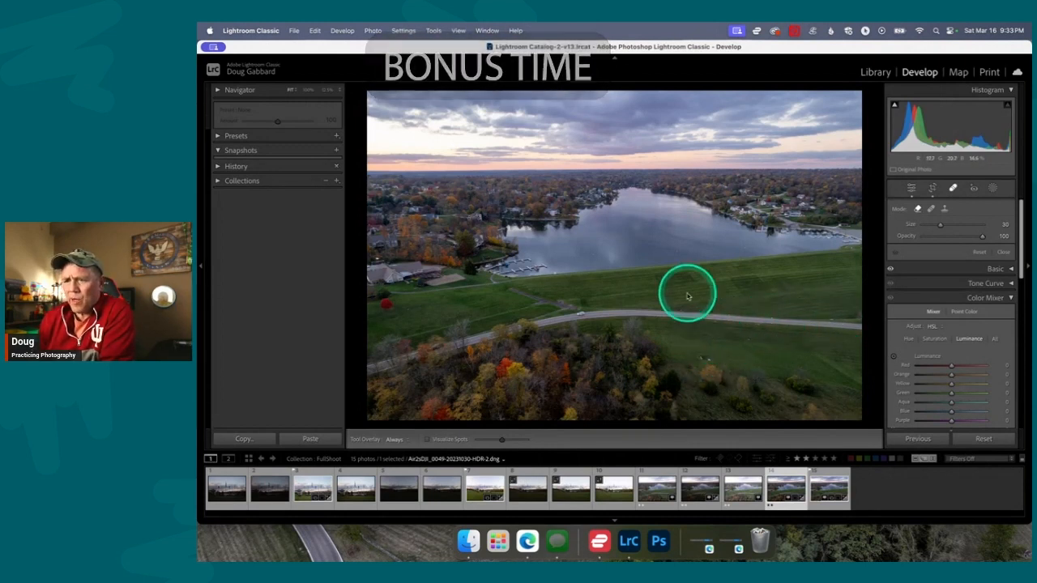
- Open the merged HDR lake photo for editing in Adobe Photoshop 2024
right_click(557, 249)
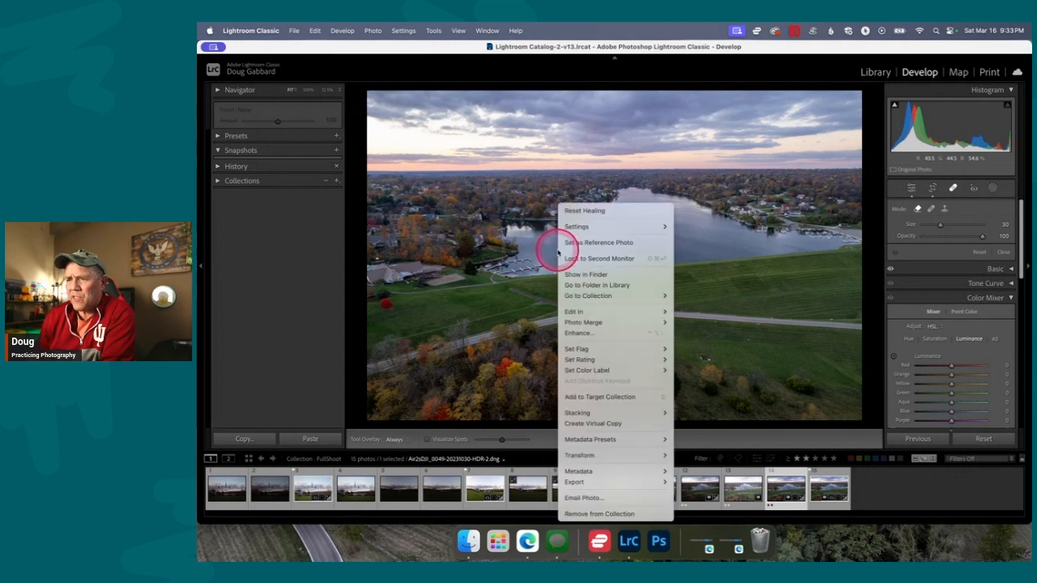
mouse_move(620, 312)
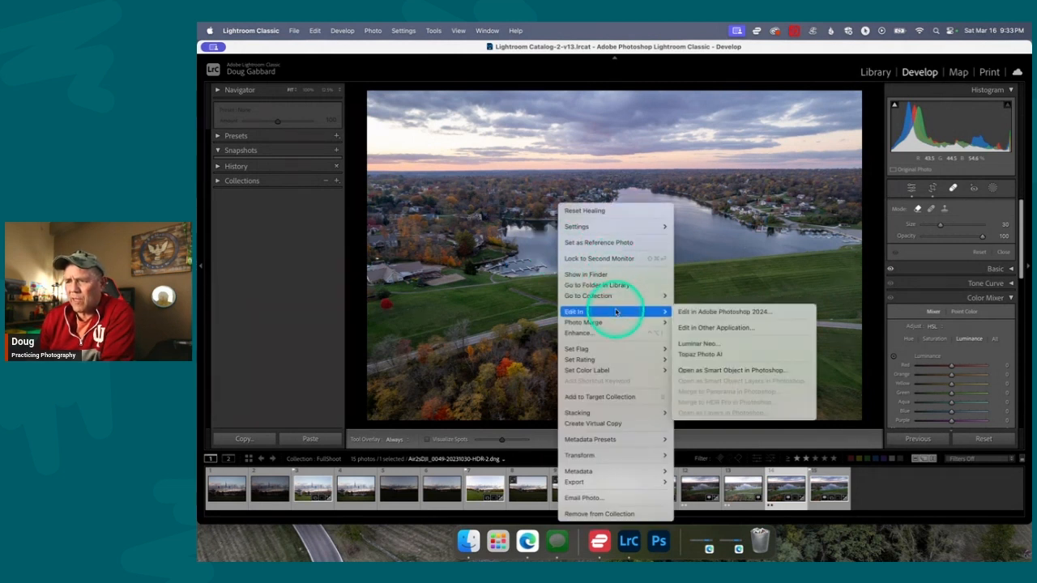
left_click(703, 313)
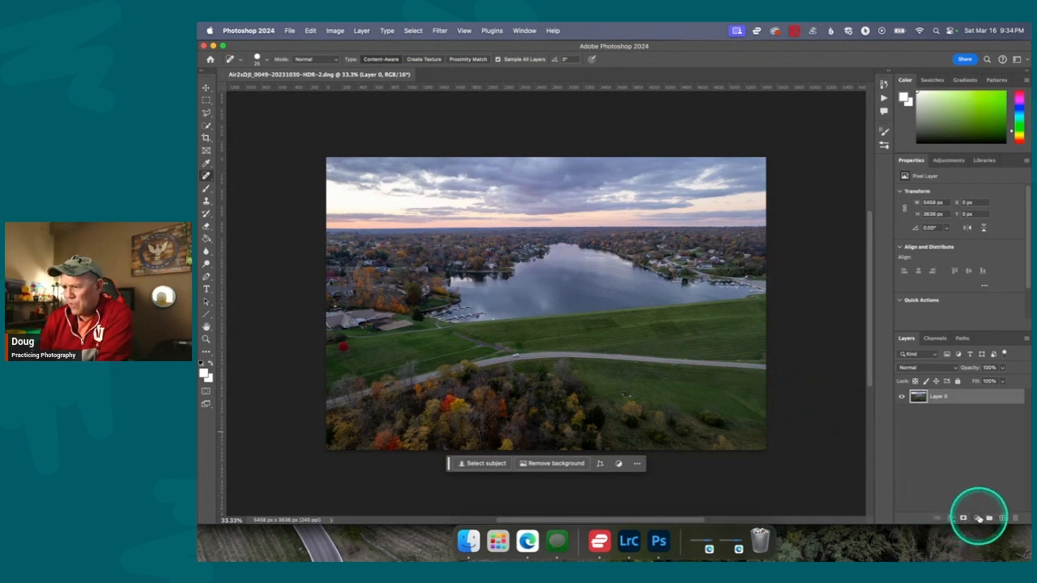
- Add an empty layer named Spot Removal above the photo and rename the photo layer as Background
left_click(1001, 518)
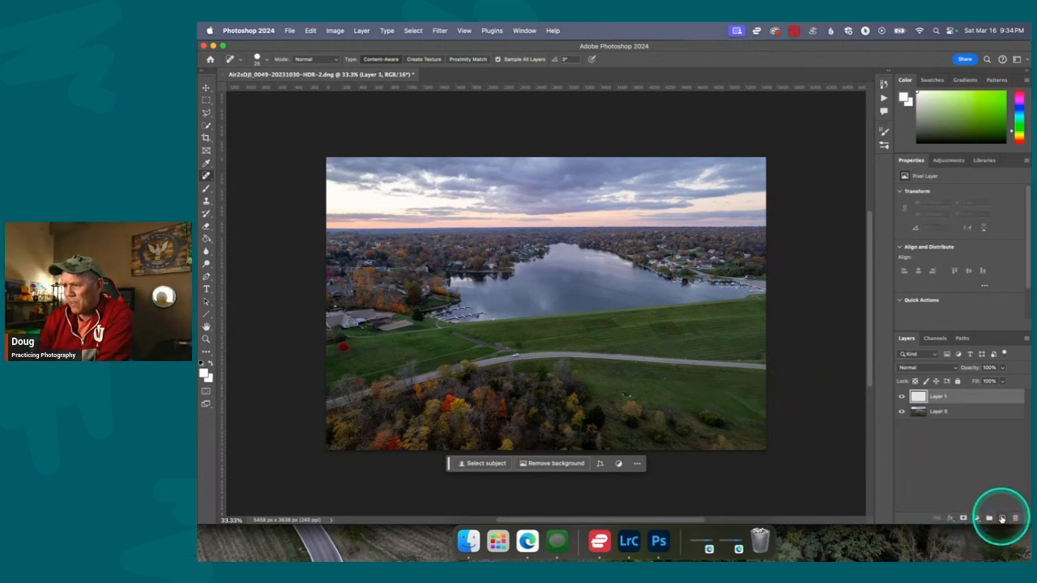
left_click(945, 413)
double_click(938, 411)
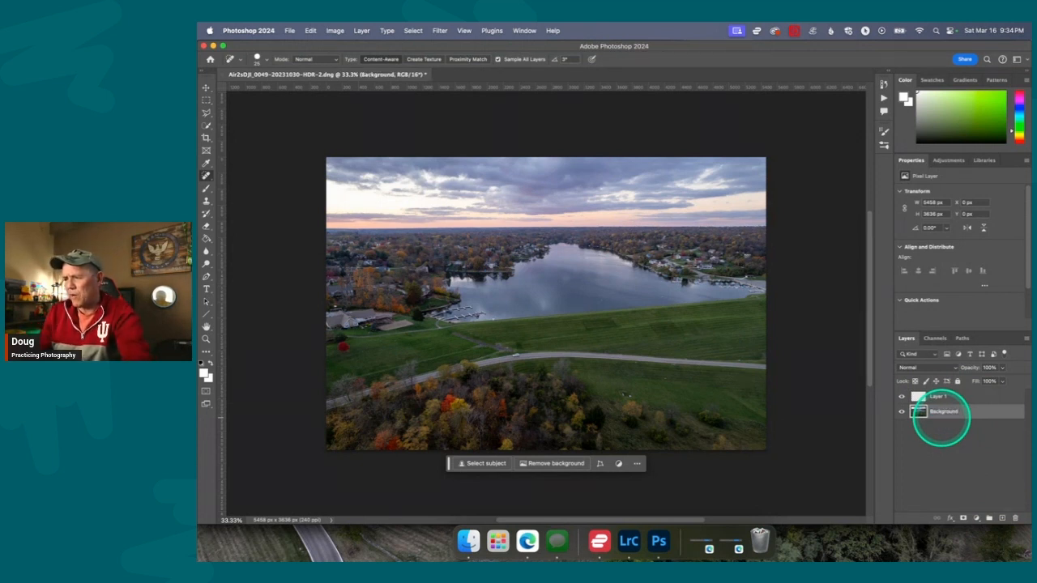
double_click(938, 396)
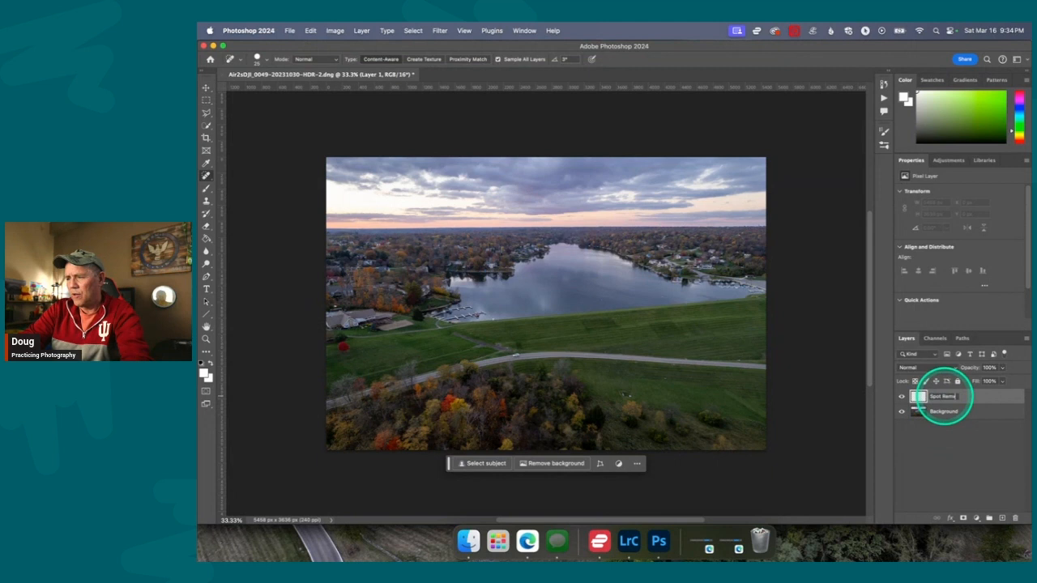
type("Spot Removal")
key("Return")
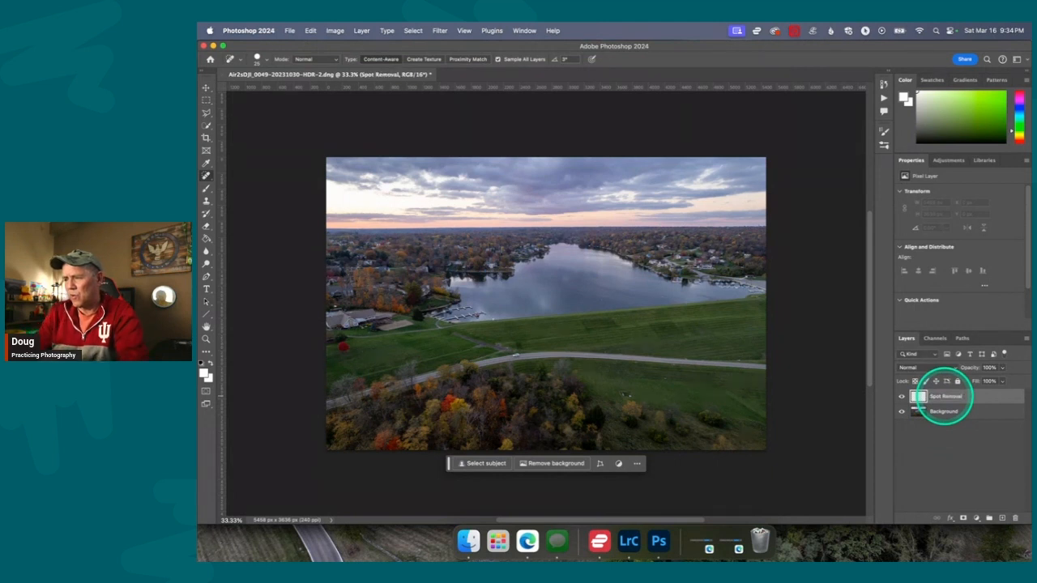
- Remove the white car from the road with the Spot Healing Brush, undoing the first rough attempt and healing again at 100% zoom
left_click(209, 175)
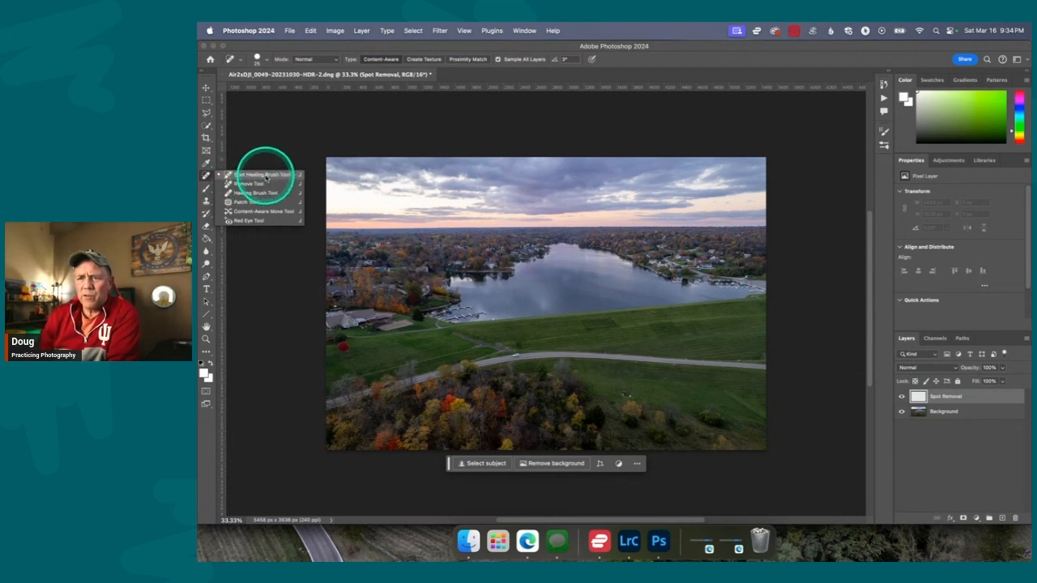
left_click(266, 175)
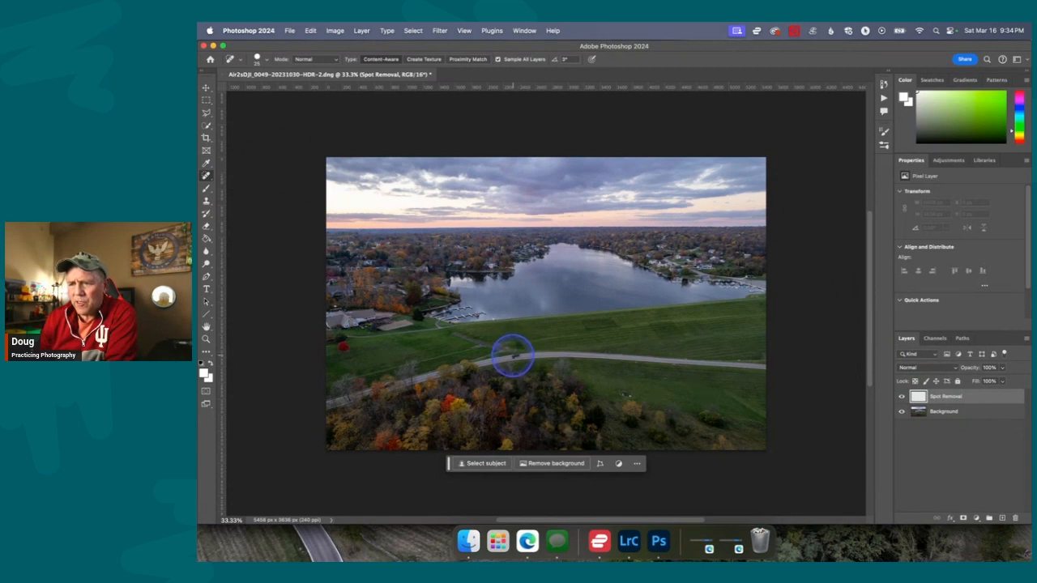
left_click(516, 355)
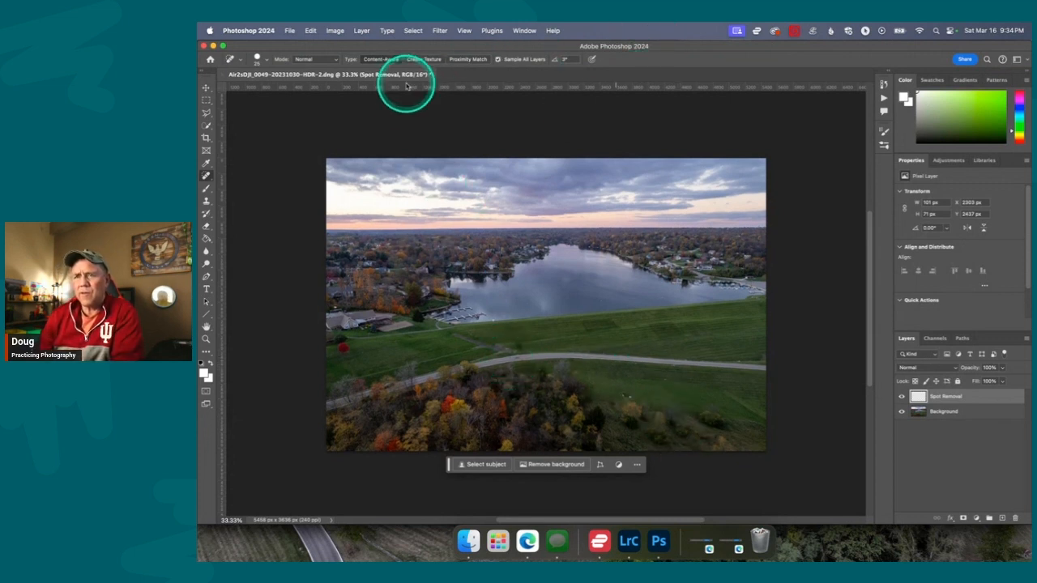
key("super+1")
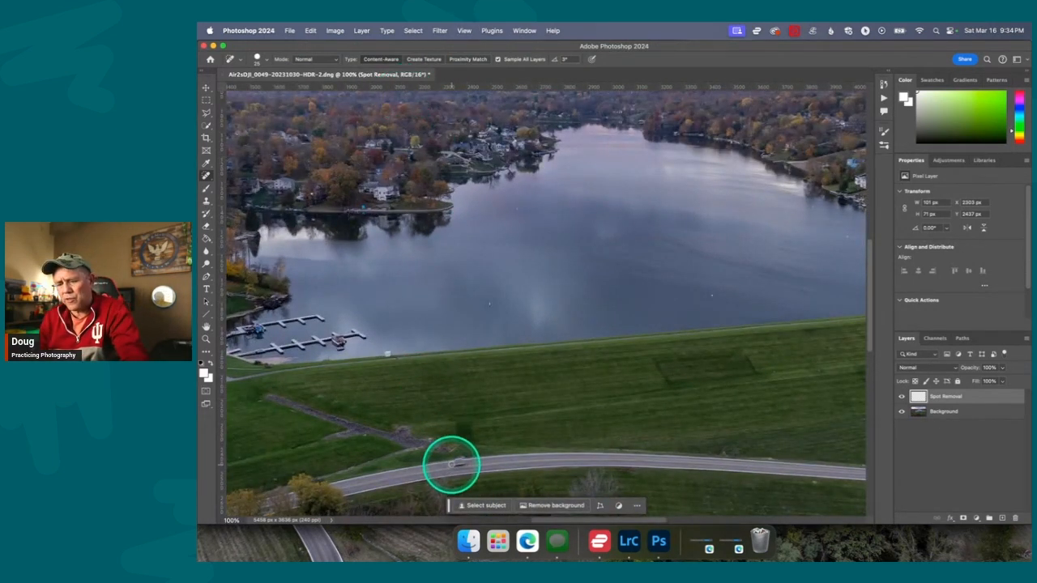
key("super+z")
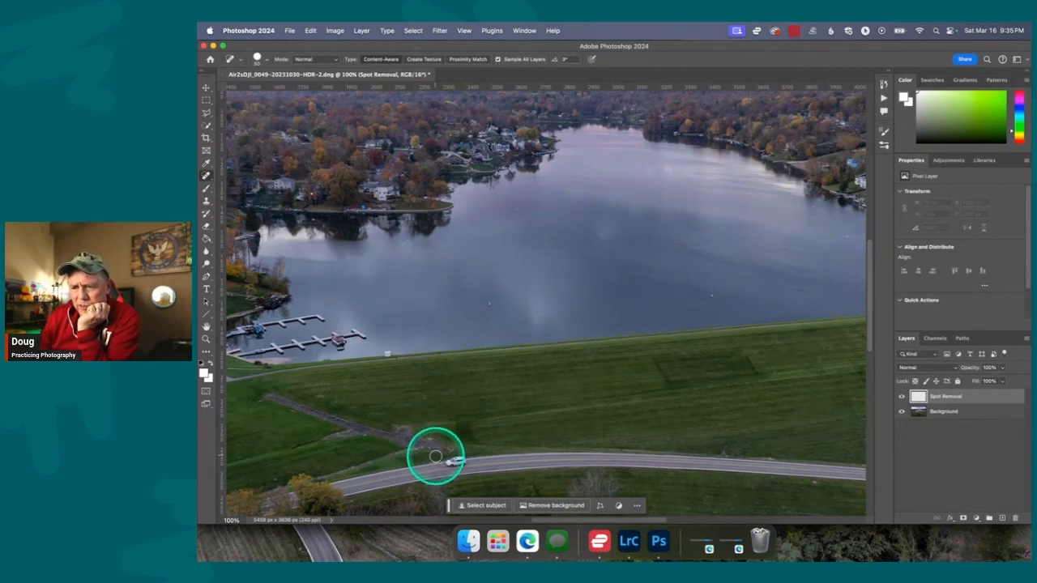
left_click_drag(440, 462, 466, 461)
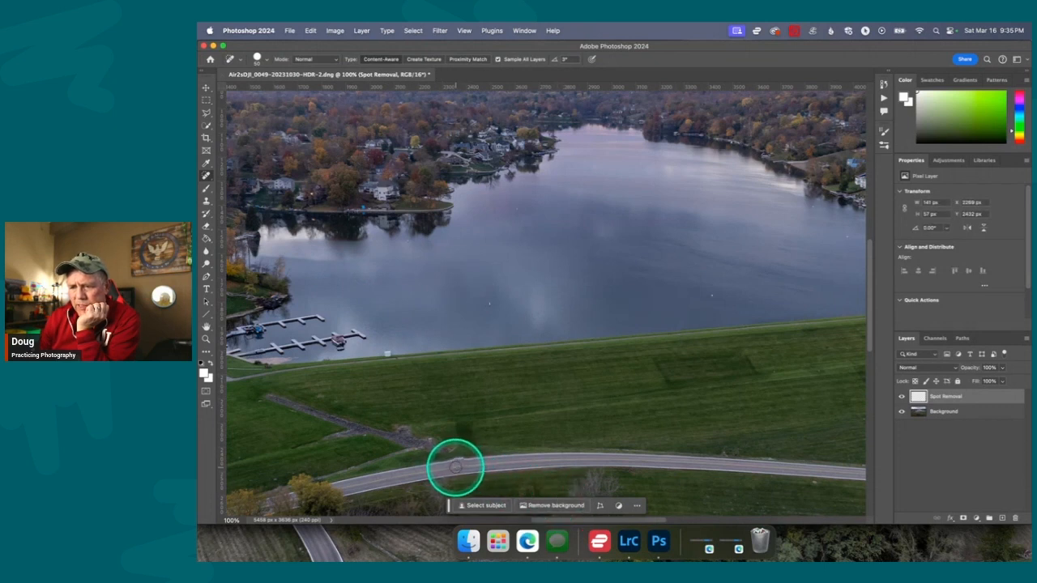
mouse_move(454, 468)
left_mouse_down()
mouse_move(466, 467)
mouse_move(460, 461)
left_mouse_up()
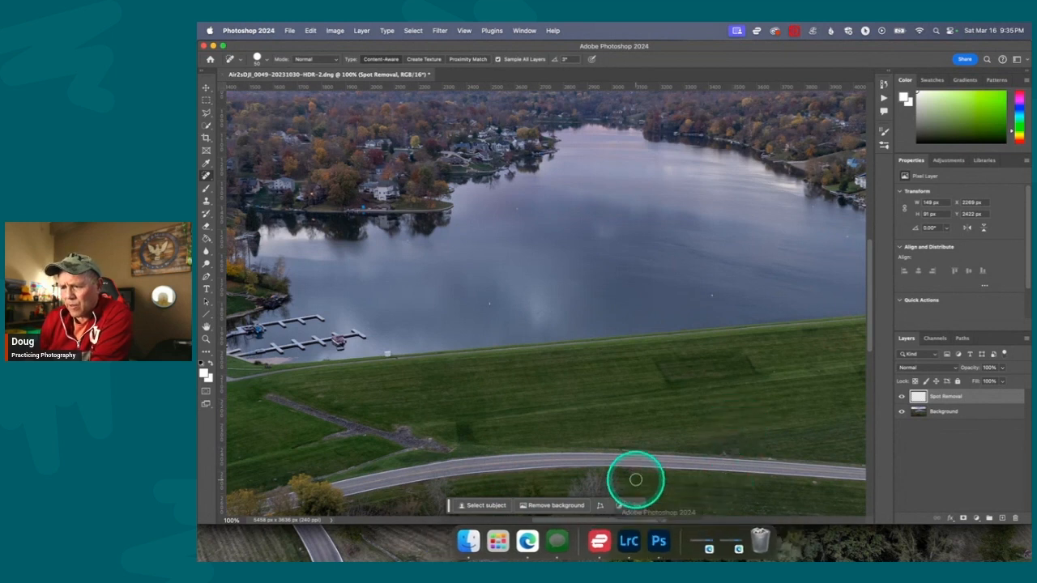
- Heal the small distracting spots in the grass along both sides of the road, east of the removed car
scroll(648, 506, "right", 8)
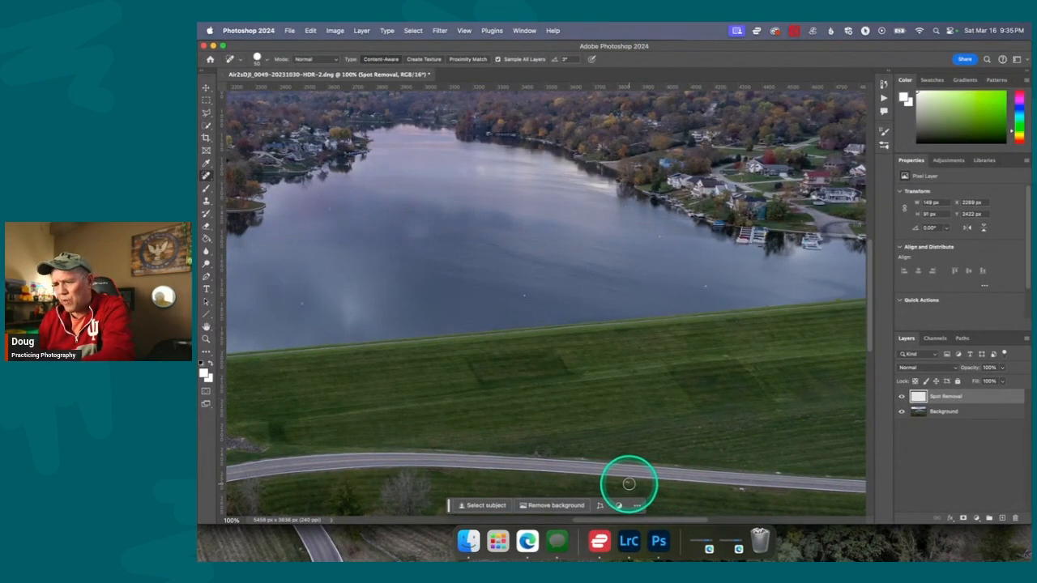
left_click(626, 483)
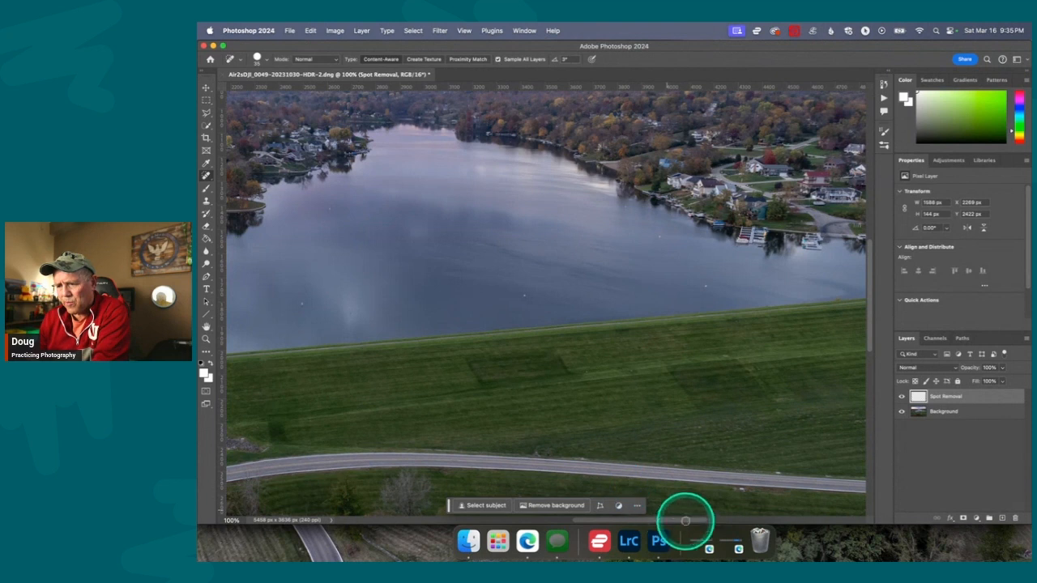
left_click(740, 489)
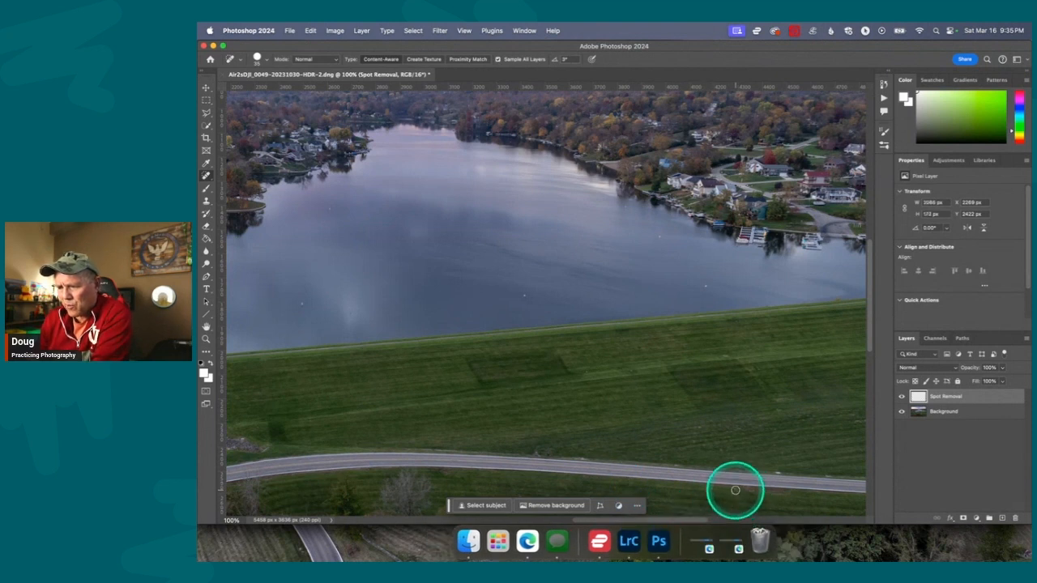
left_click(533, 452)
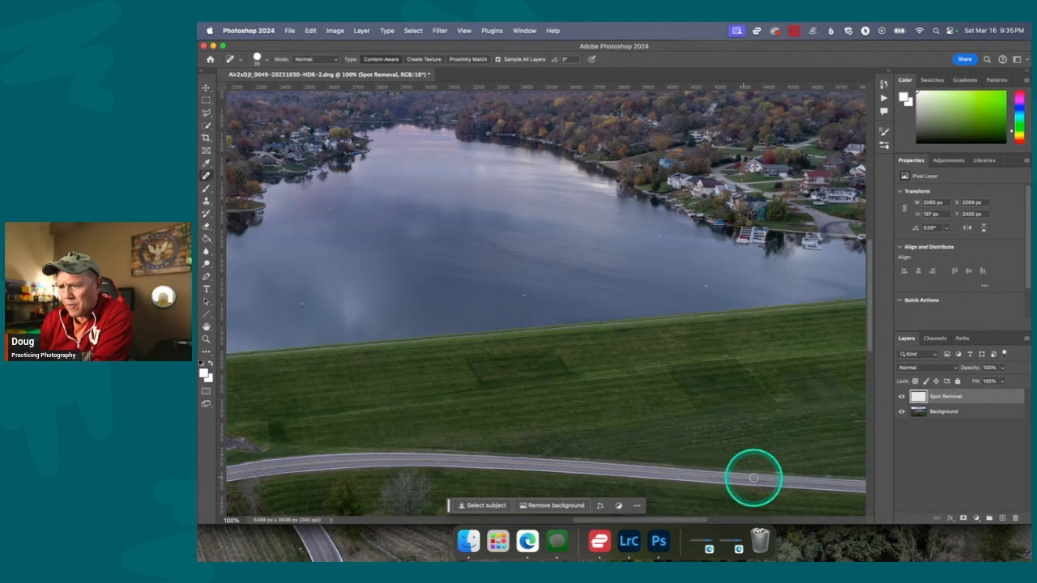
left_click(833, 470)
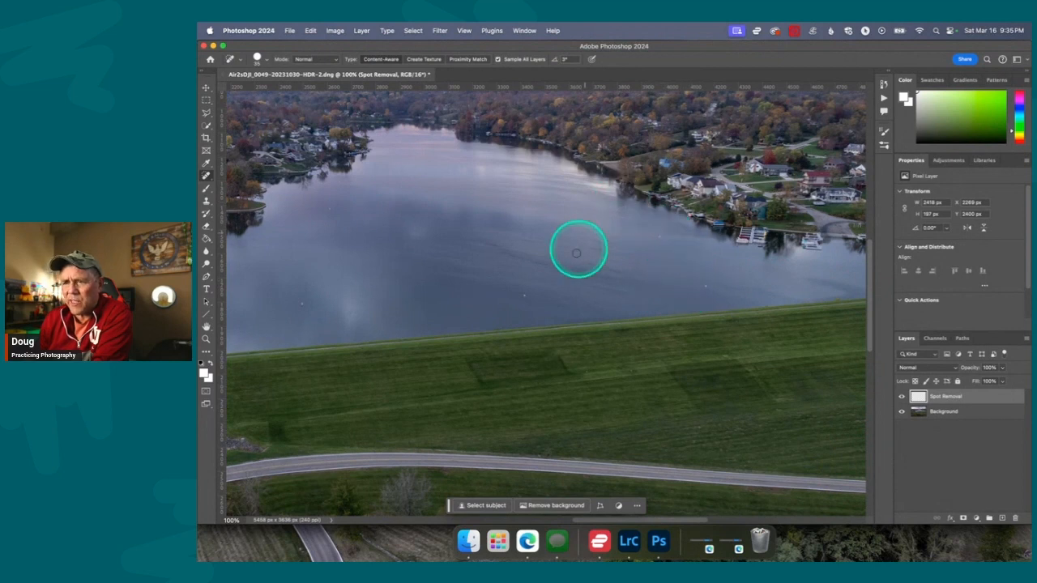
- Heal the spots in the field below the road, including the white debris near the orange tree
left_click_drag(868, 280, 882, 340)
left_click(717, 305)
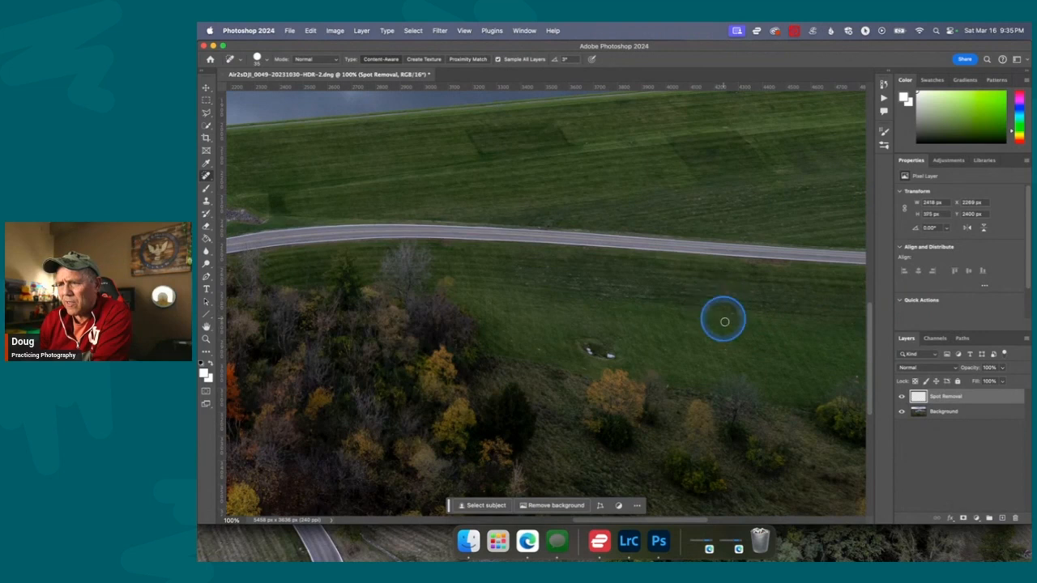
left_click(732, 316)
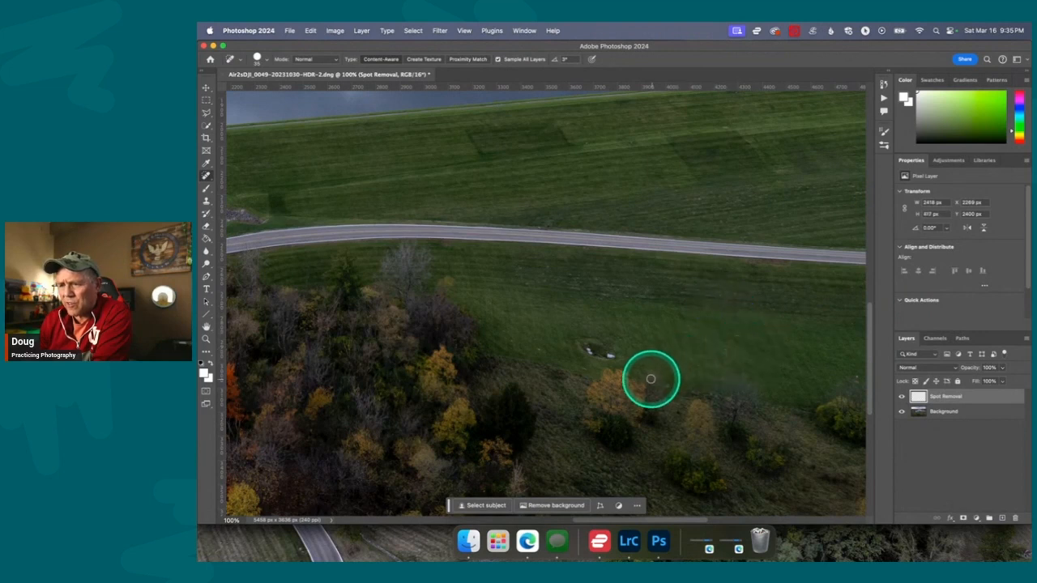
mouse_move(613, 356)
left_mouse_down()
mouse_move(591, 348)
mouse_move(597, 352)
left_mouse_up()
left_click(744, 417)
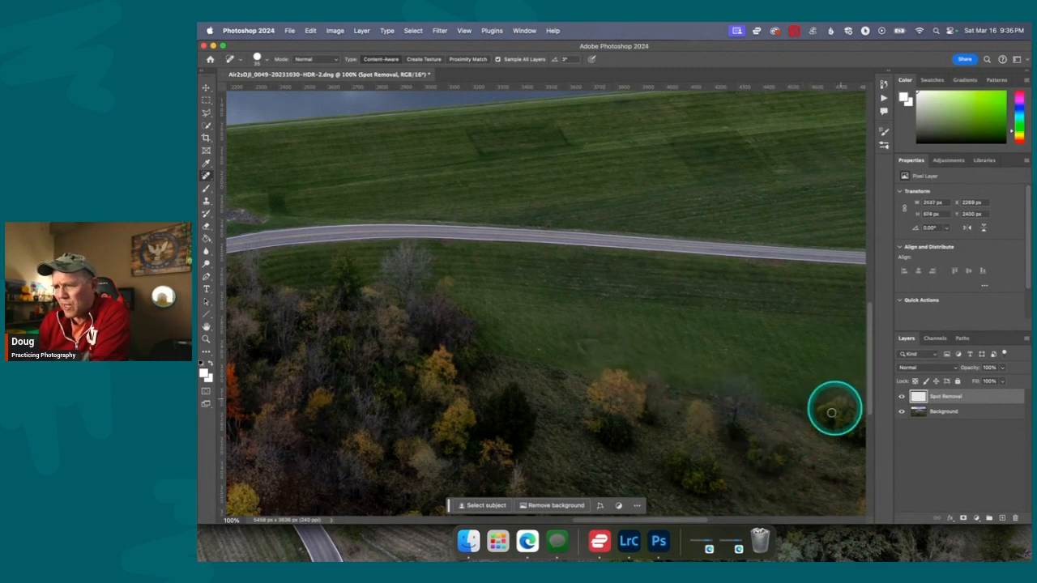
- Heal the remaining blemishes beside the road and in the grass near the photo's right edge
left_click_drag(702, 520, 774, 509)
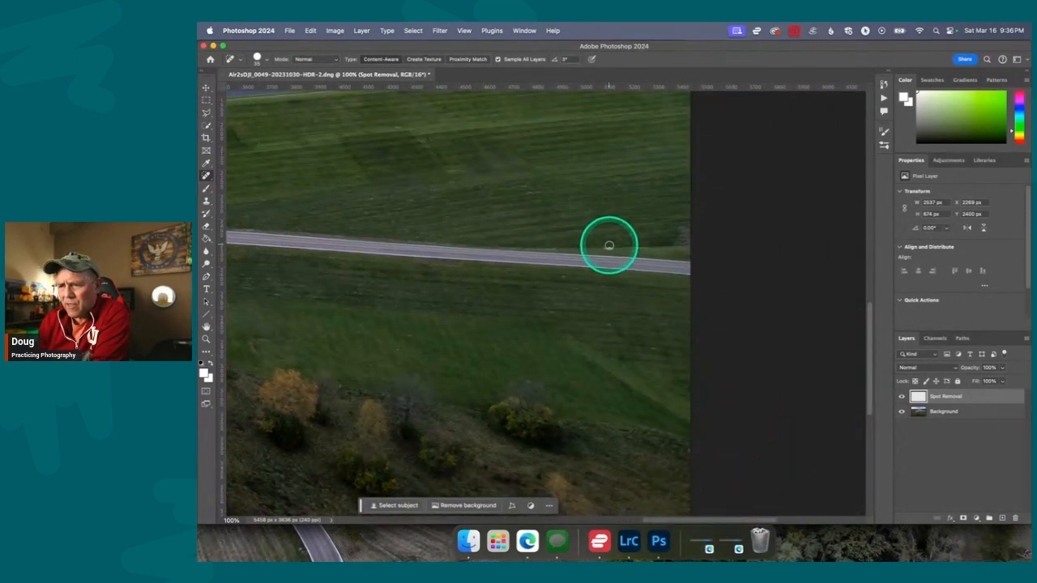
left_click_drag(616, 247, 556, 246)
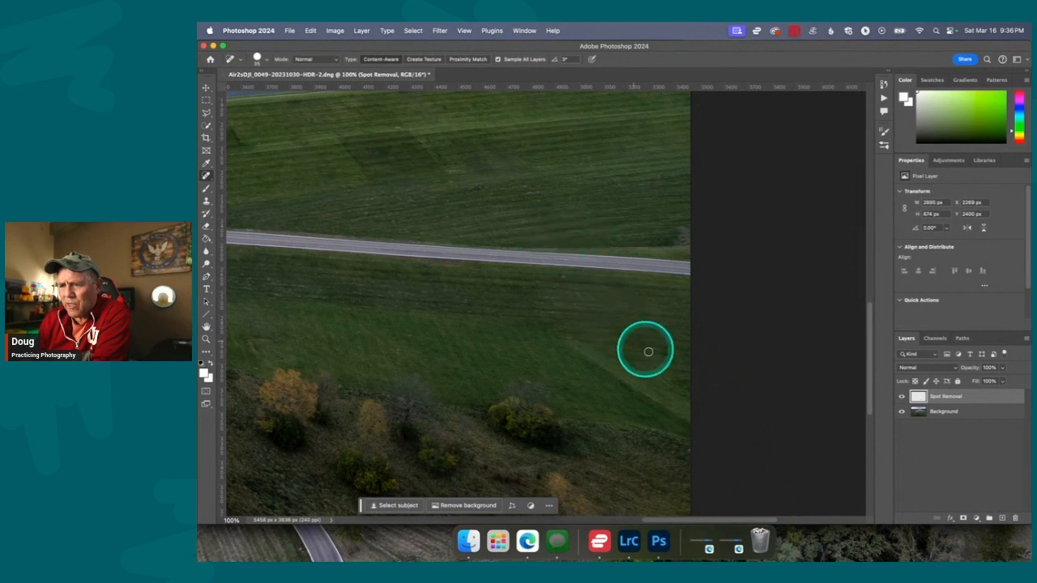
left_click(454, 170)
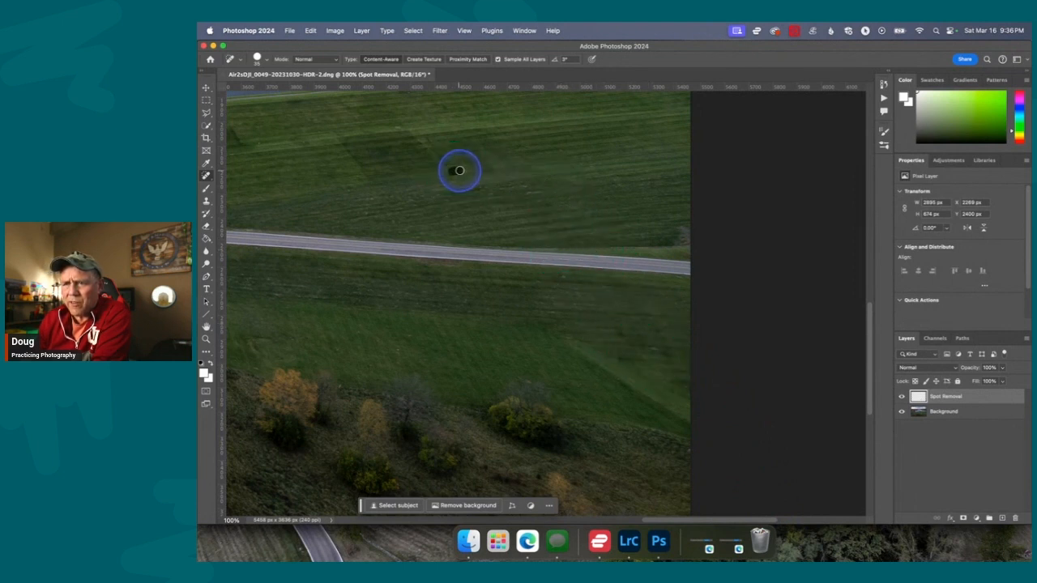
left_click(399, 127)
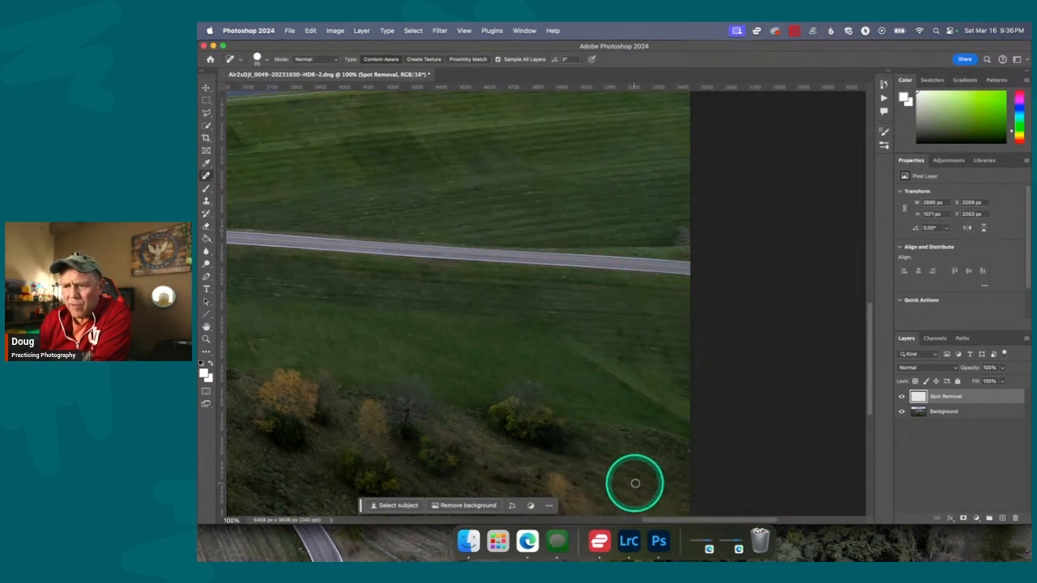
mouse_move(569, 278)
left_mouse_down()
mouse_move(590, 273)
mouse_move(556, 248)
mouse_move(634, 252)
left_mouse_up()
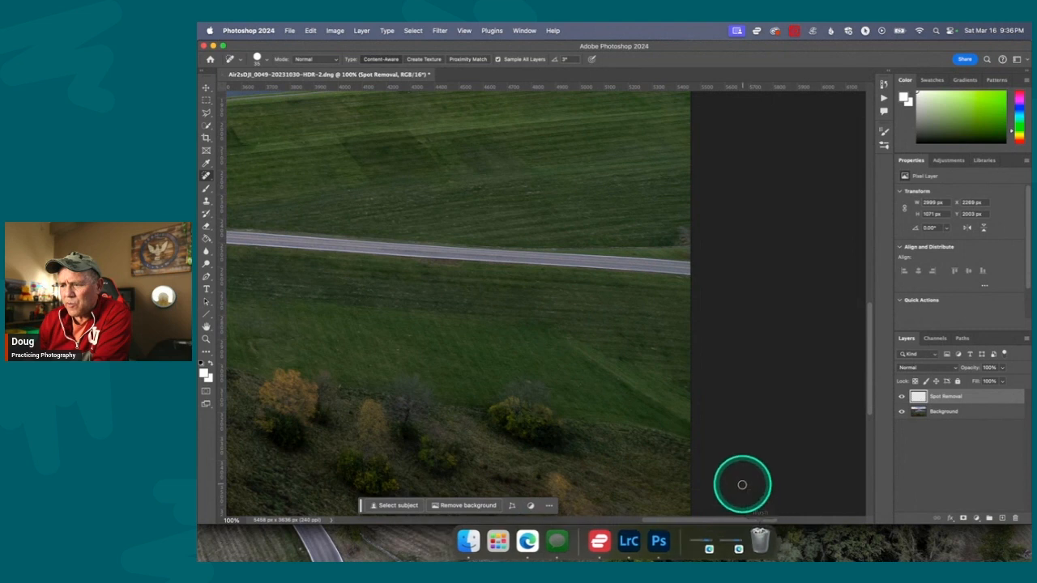
- Heal the small bright spots in the lawn near the red tree on the photo's left side
left_click_drag(735, 522, 542, 532)
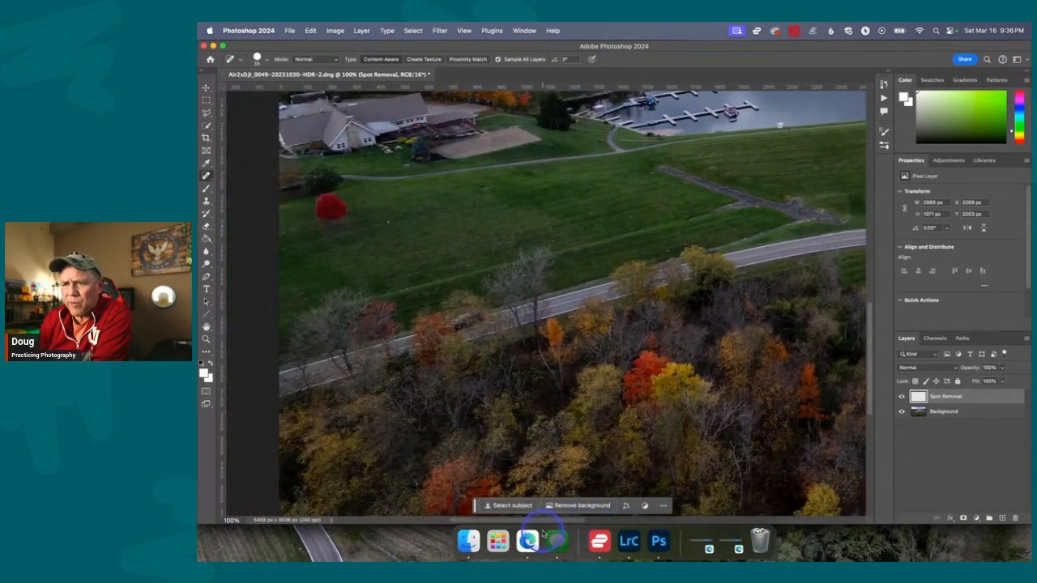
left_click(409, 284)
left_click(387, 221)
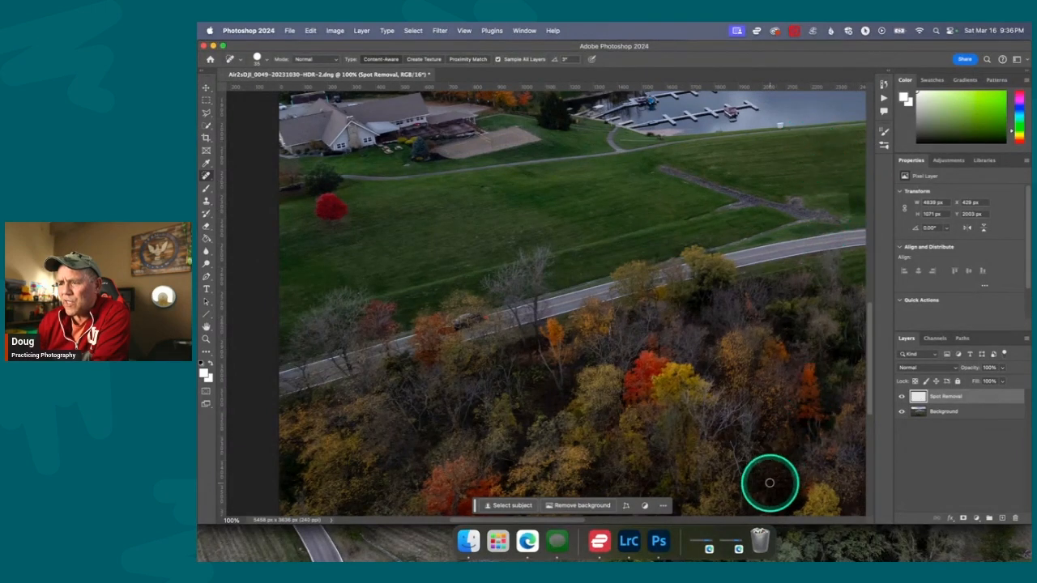
scroll(486, 518, "right", 5)
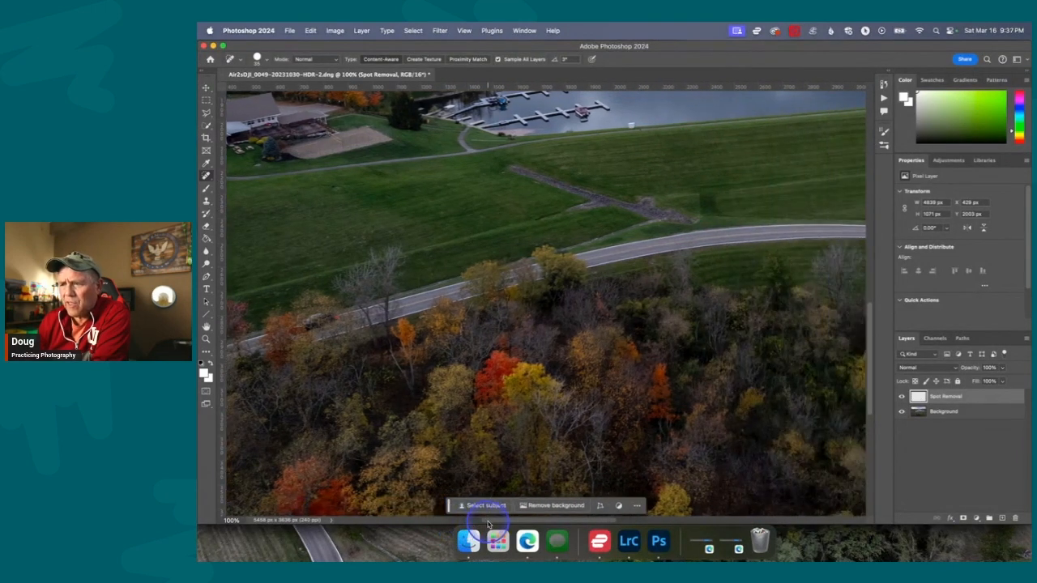
- Heal the debris between the orange and yellow trees in the lower field and the small spots in the grass above the road
scroll(511, 522, "right", 7)
scroll(537, 523, "right", 5)
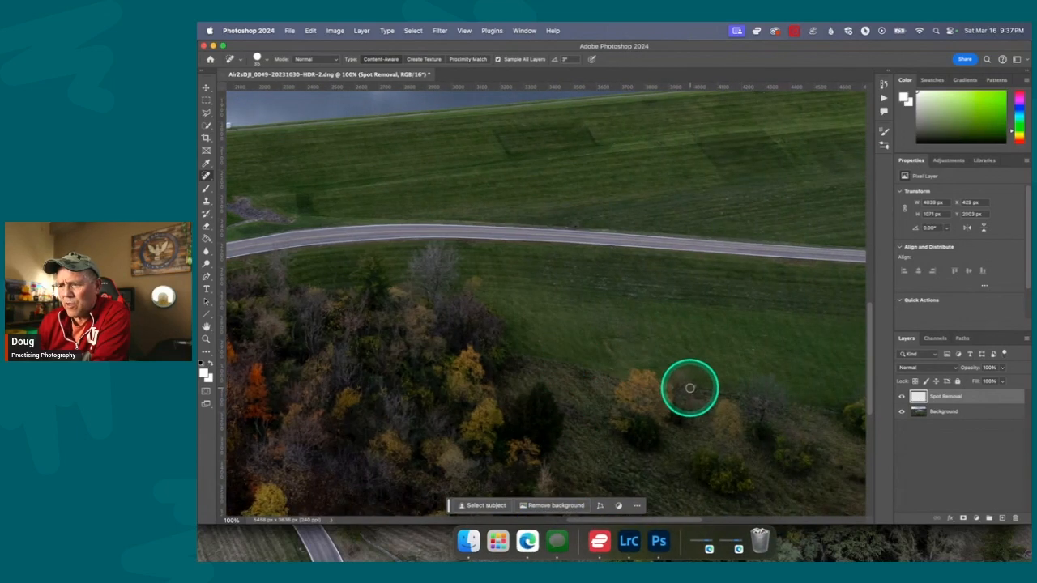
left_click_drag(694, 387, 731, 419)
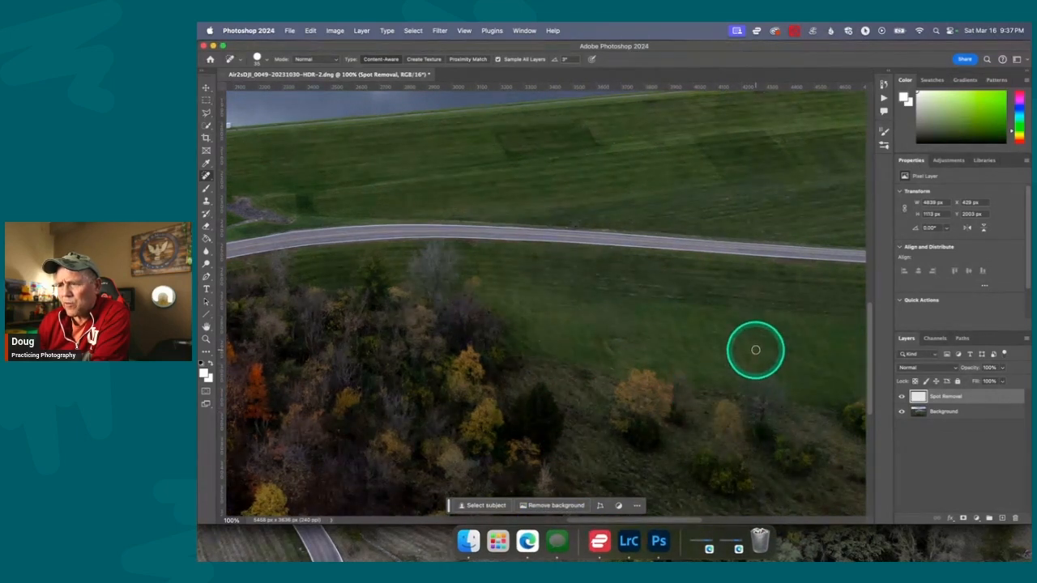
left_click(568, 226)
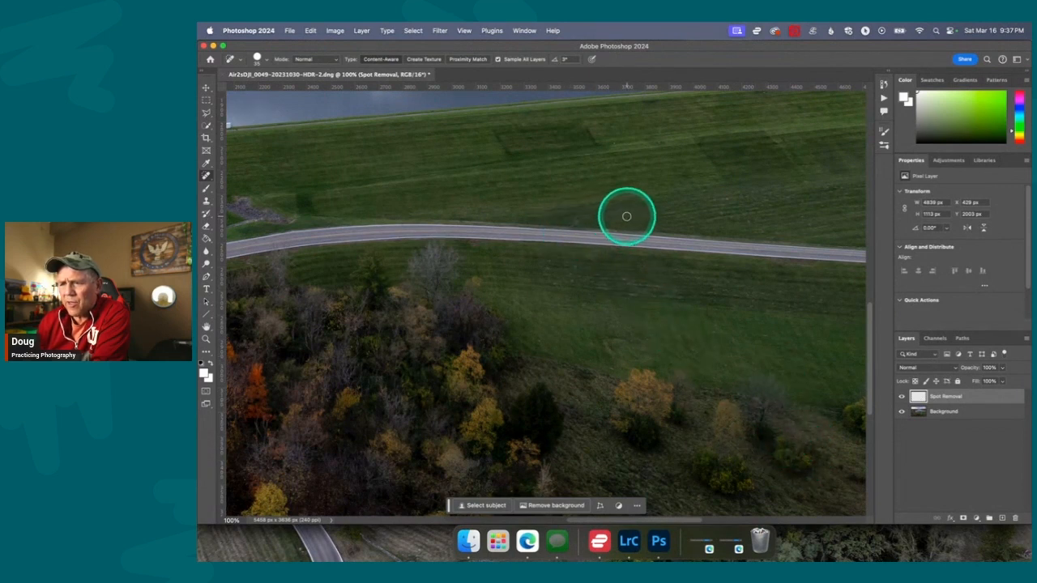
left_click(614, 142)
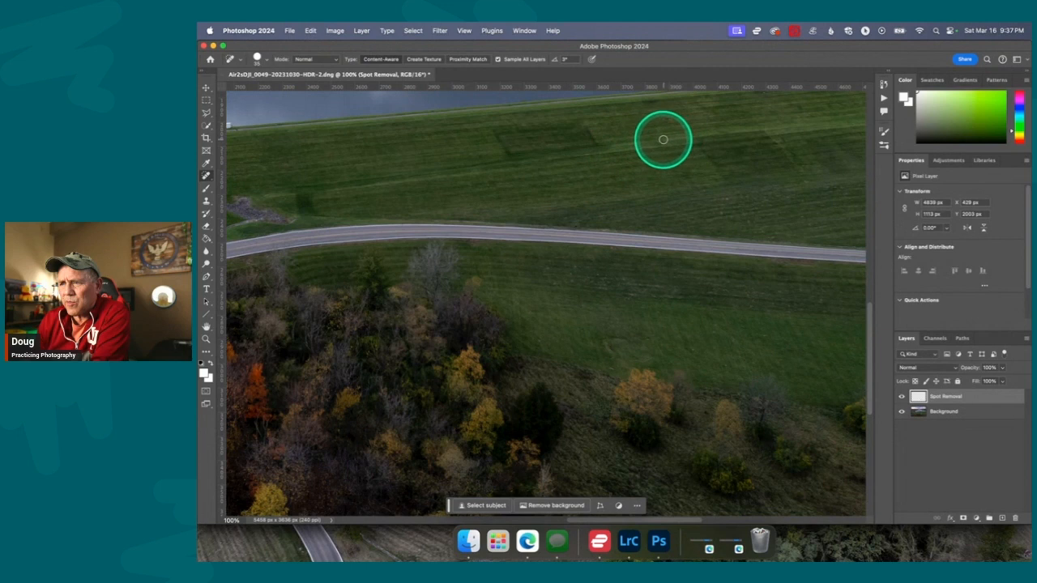
left_click(662, 142)
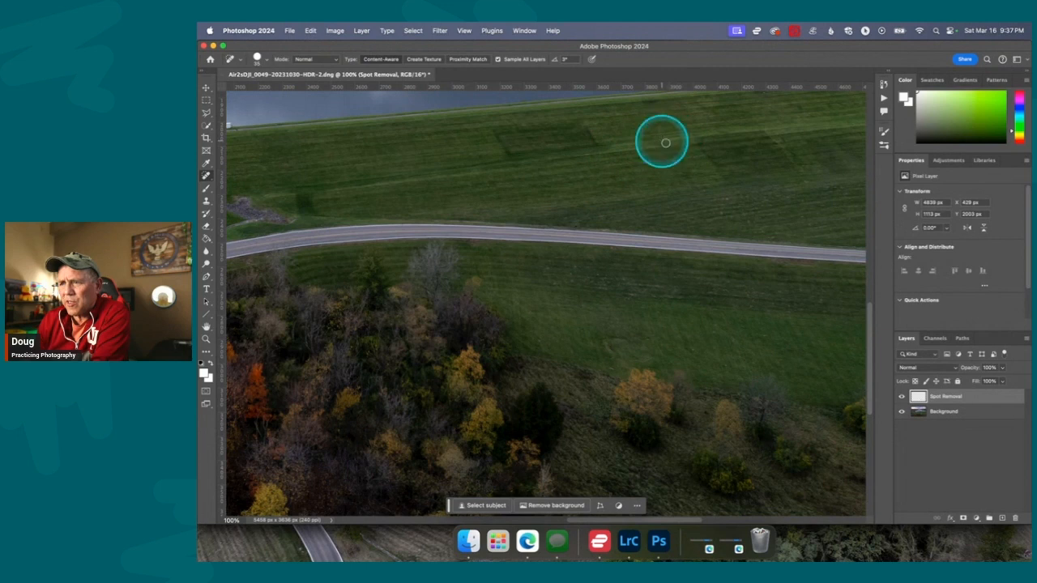
- Compare the photo with and without the Spot Removal layer, first at 100% and again with the whole image fitted on screen
left_click(903, 397)
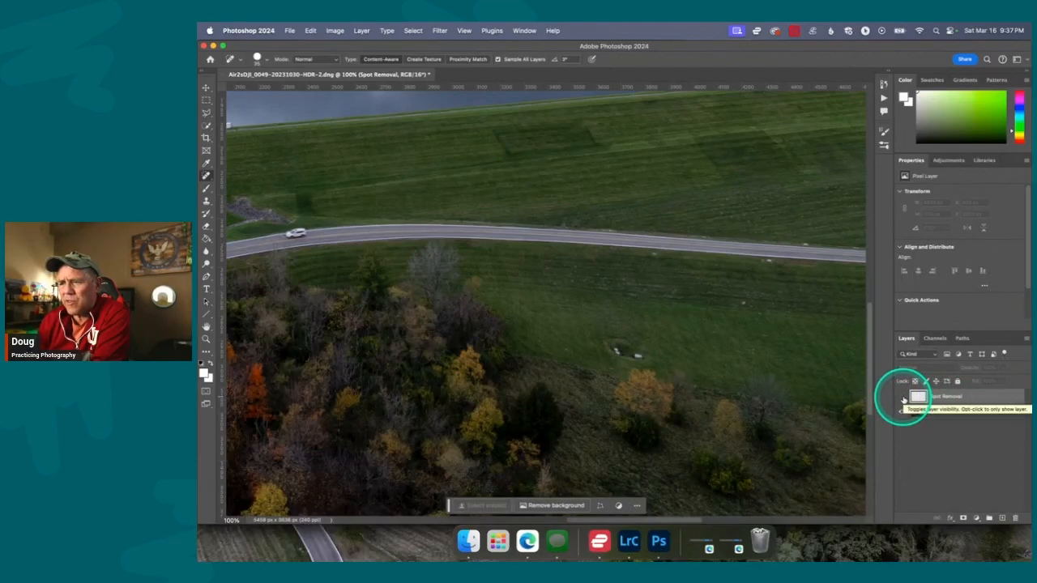
left_click(903, 398)
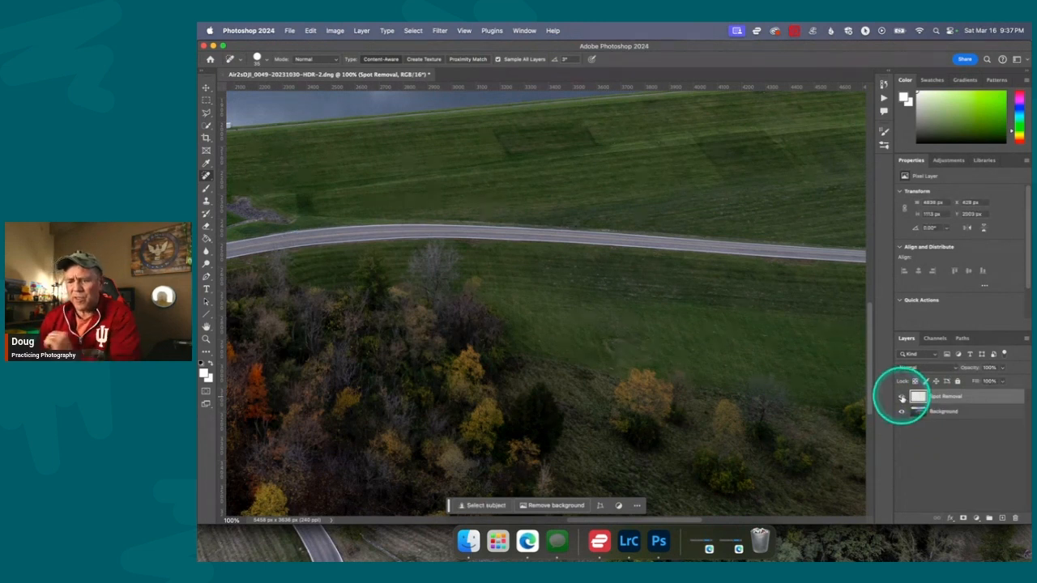
key("super+0")
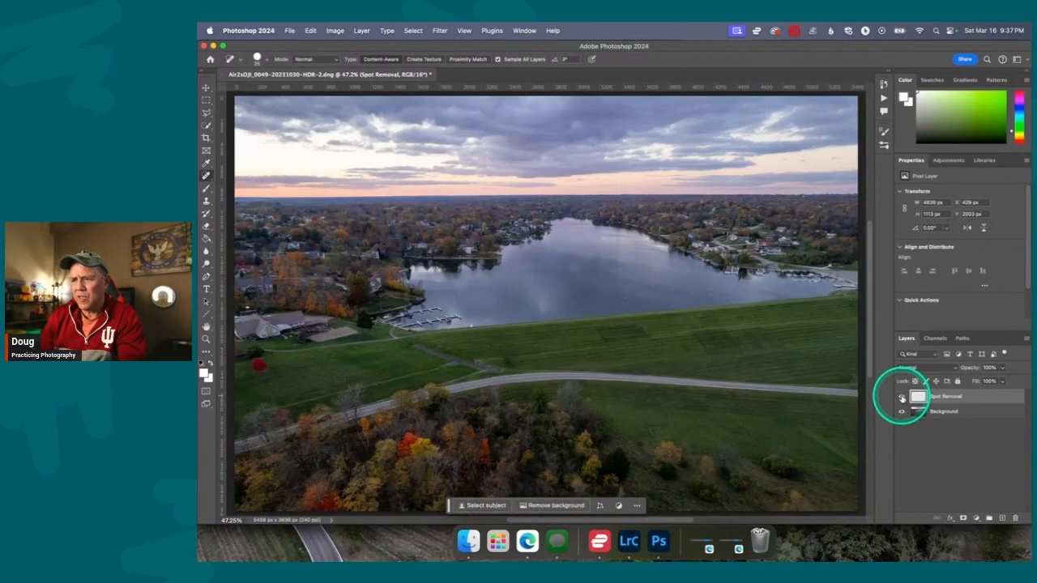
left_click(902, 398)
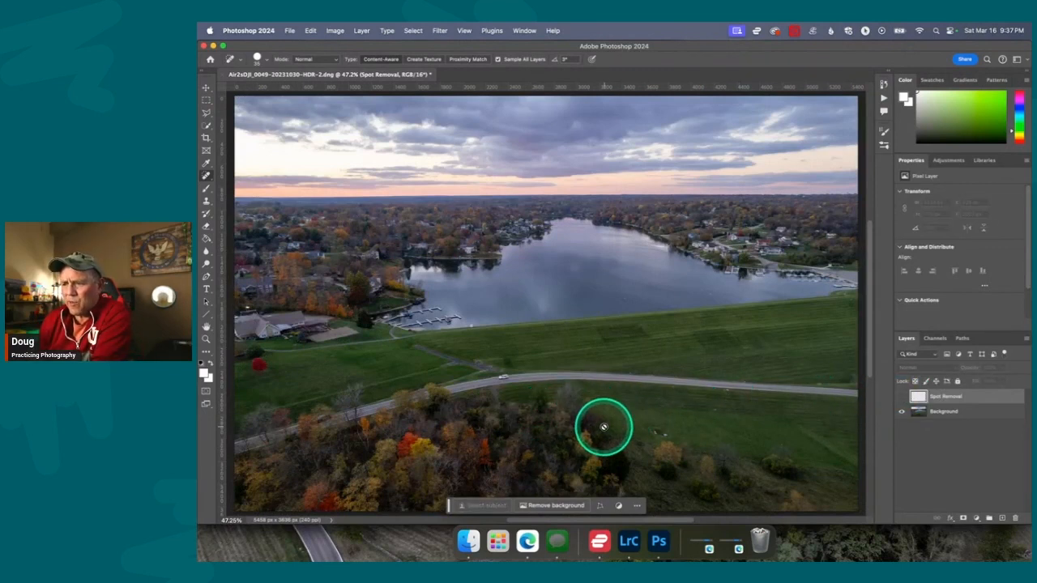
left_click(902, 397)
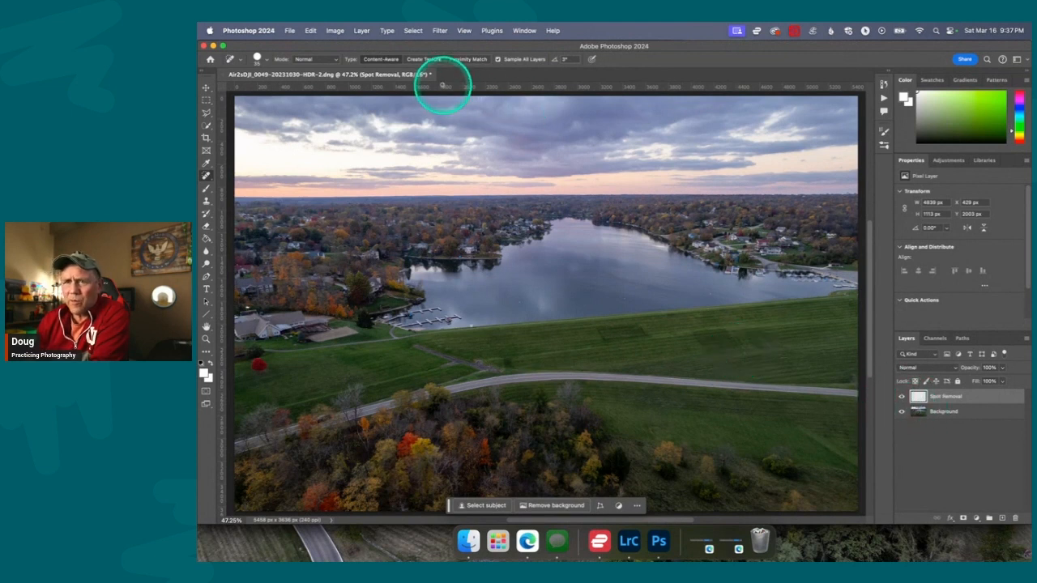
- Save the retouched HDR photo with its Spot Removal layer and close the document
left_click(291, 31)
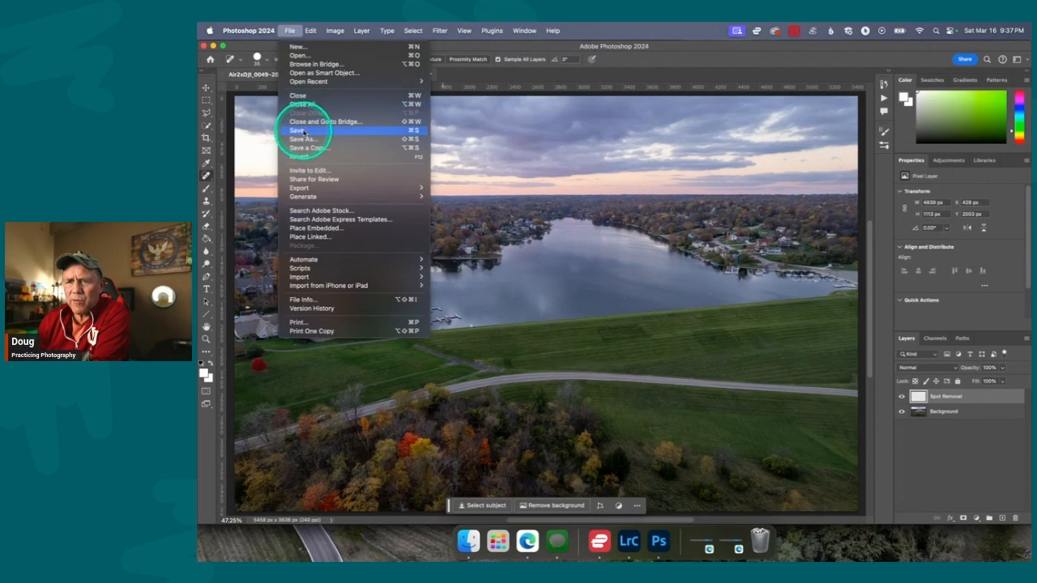
left_click(303, 131)
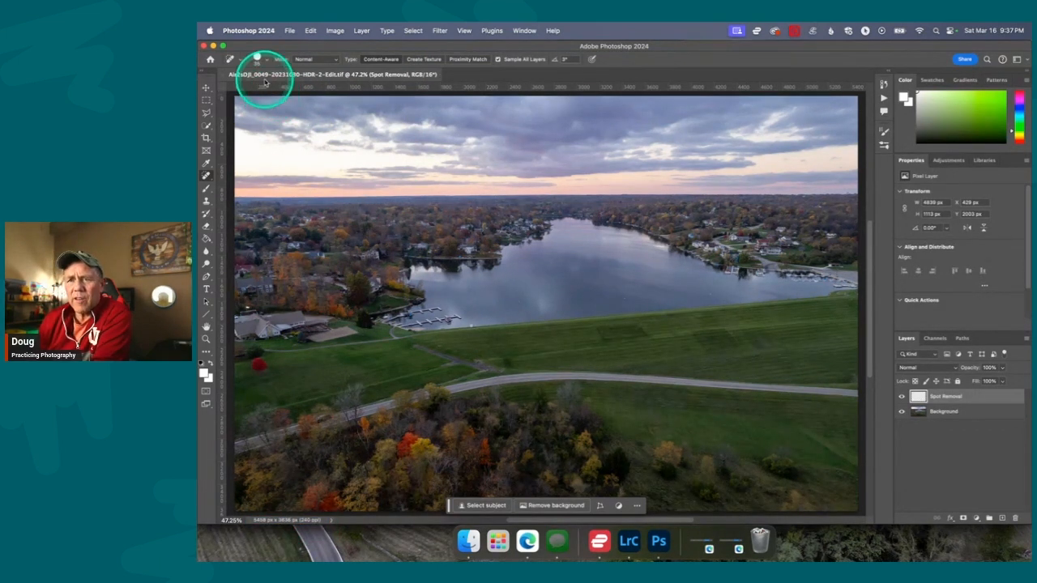
left_click(290, 31)
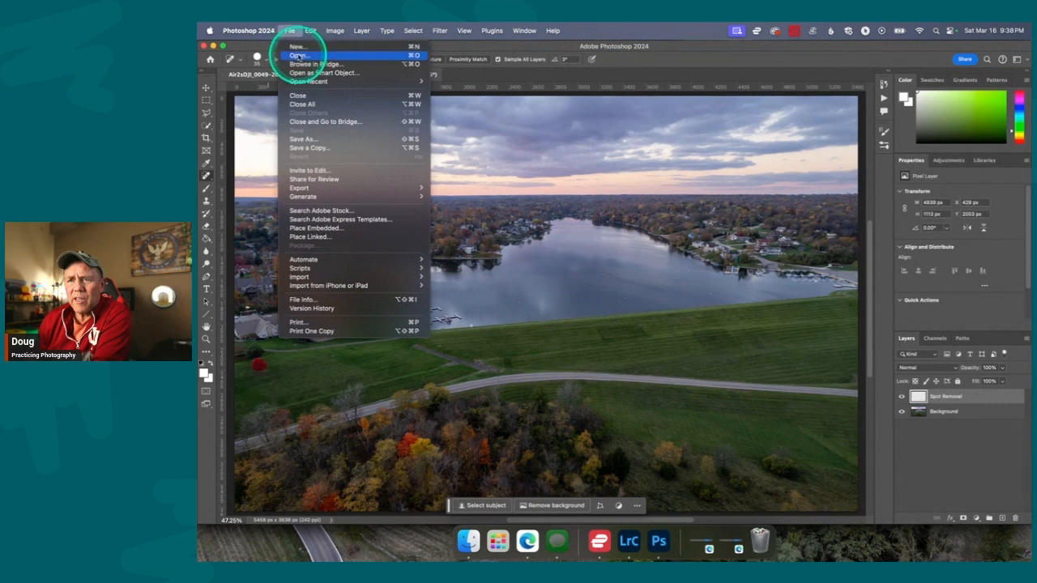
left_click(306, 96)
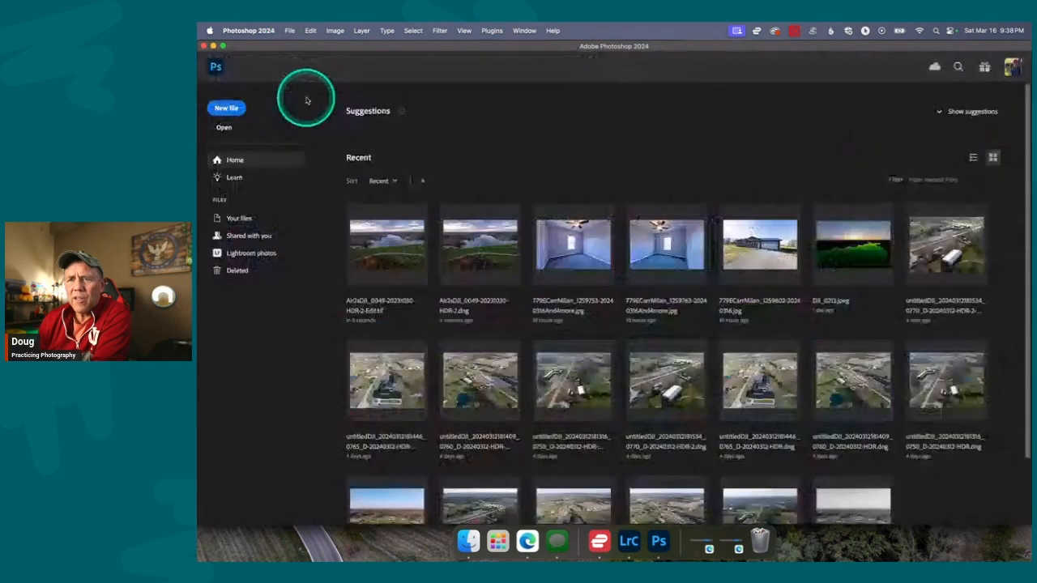
left_click(212, 46)
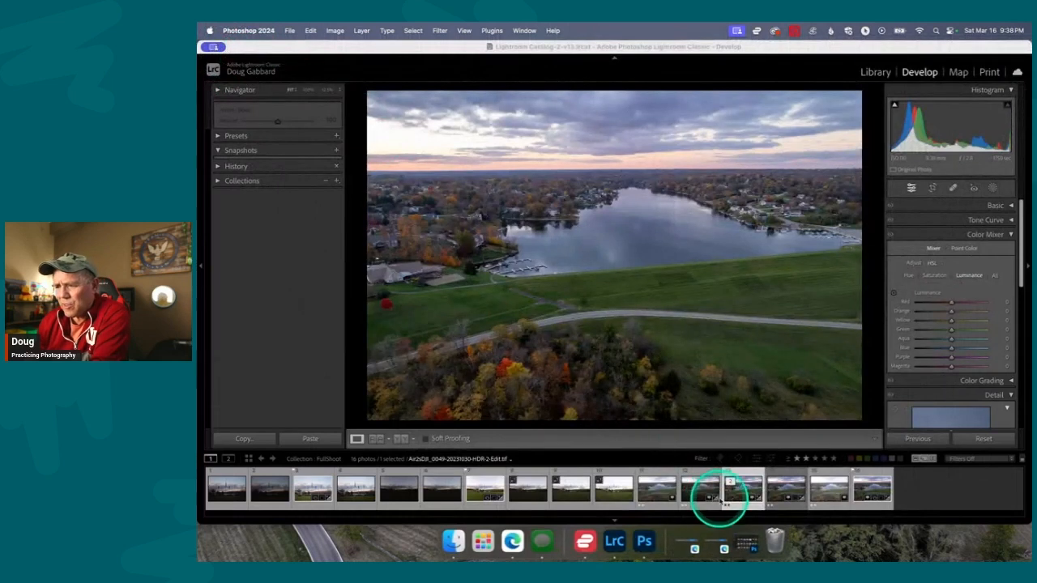
left_click(749, 496)
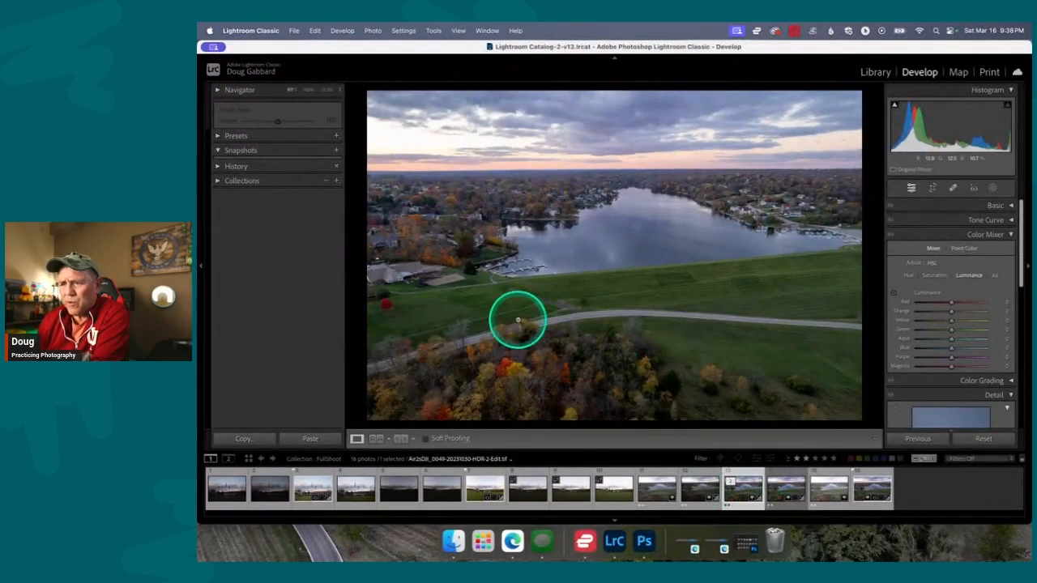